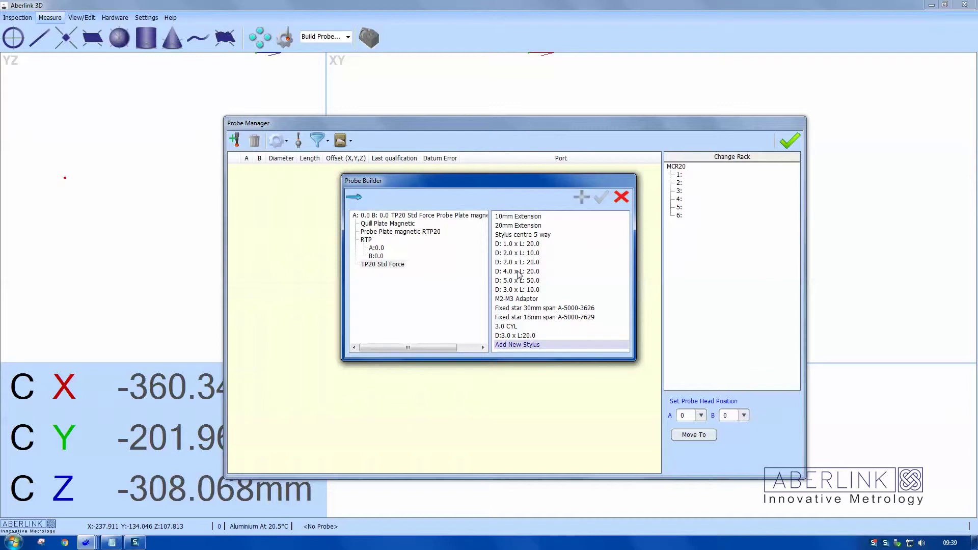
- Fit the D: 4.0 x L: 20.0 stylus to the TP20 Std Force assembly and accept the finished probe
double_click(518, 272)
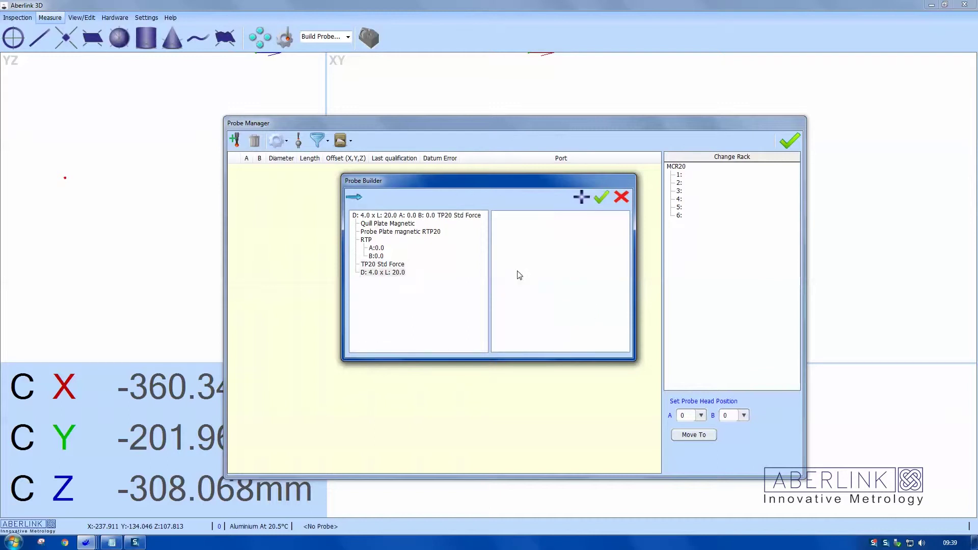
click(597, 202)
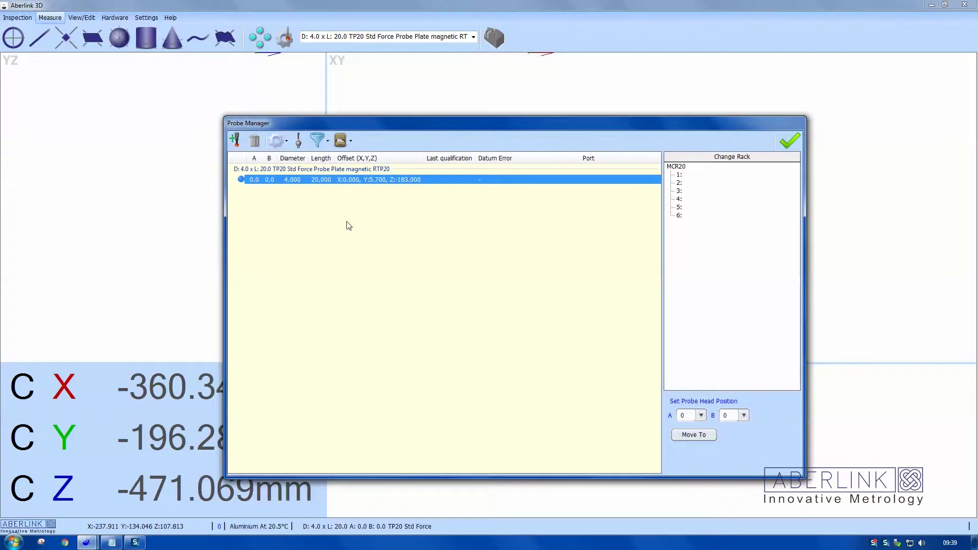
right_click(314, 185)
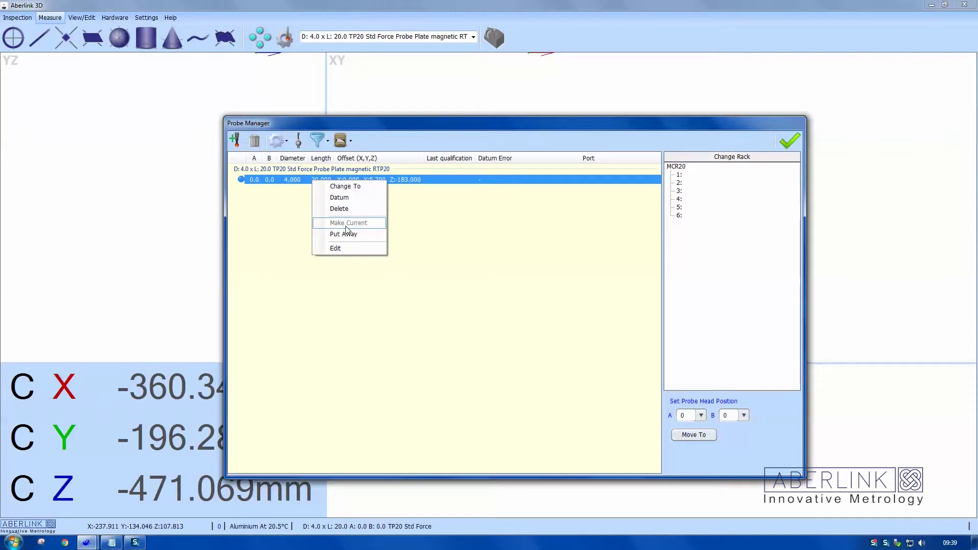
click(318, 274)
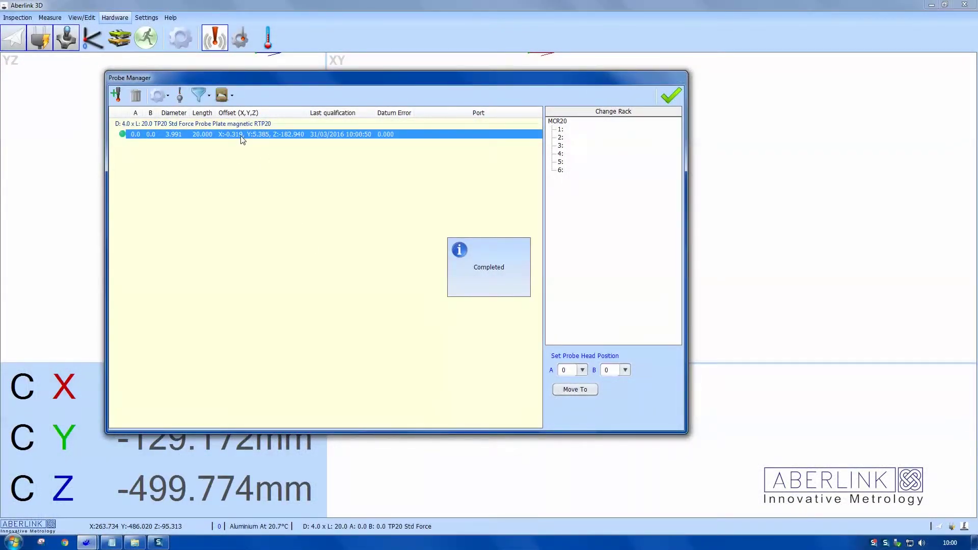
- Add a second head position of A: 90.0, B: -90.0 for the D: 4.0 x L: 20.0 TP20 Std Force probe
click(116, 95)
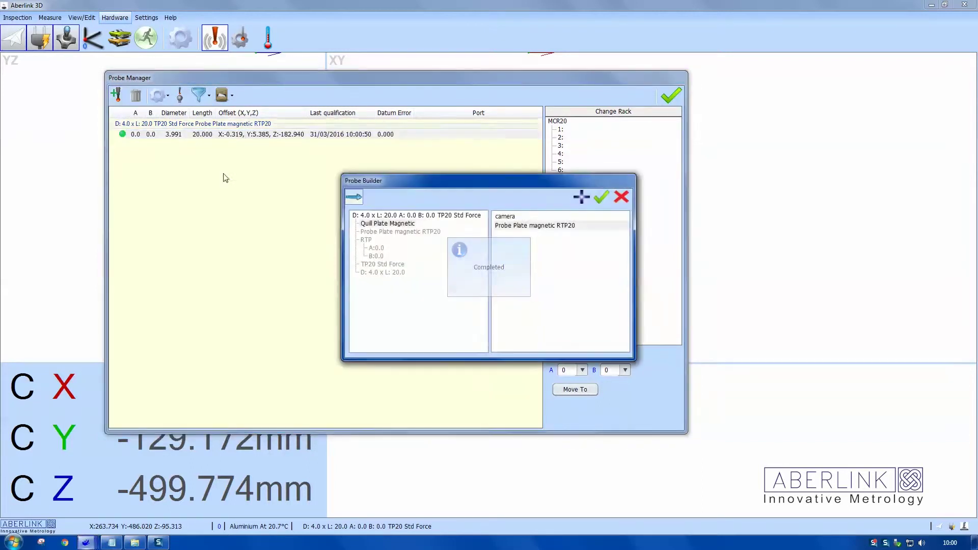
click(371, 249)
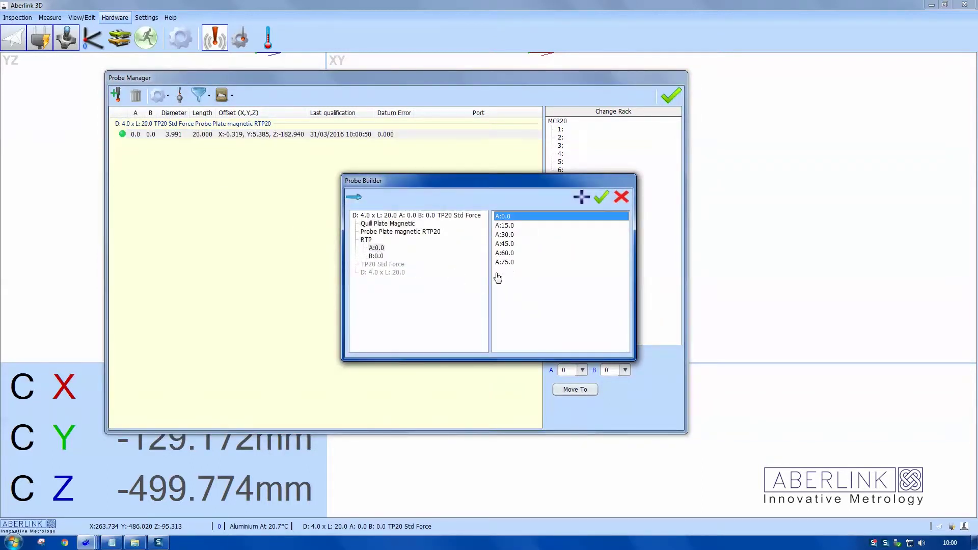
click(502, 275)
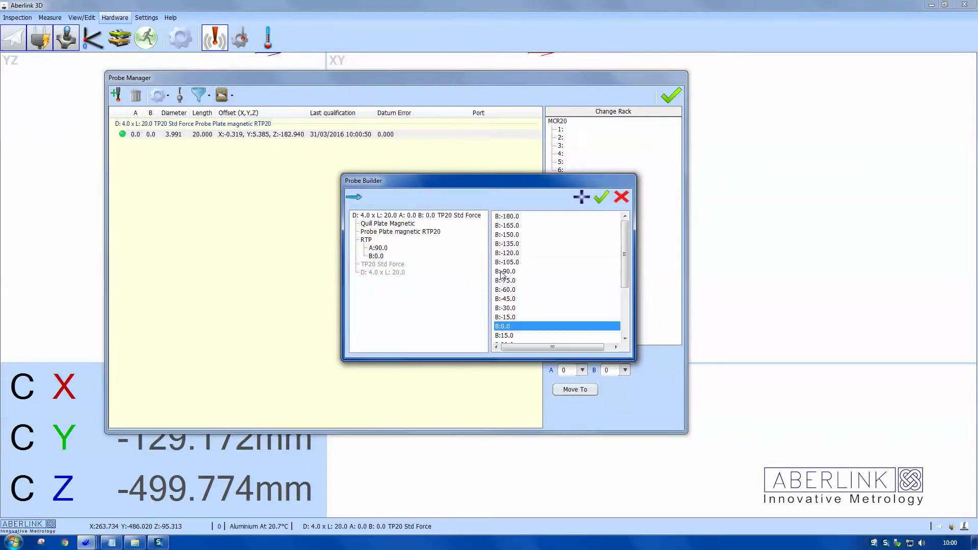
click(379, 260)
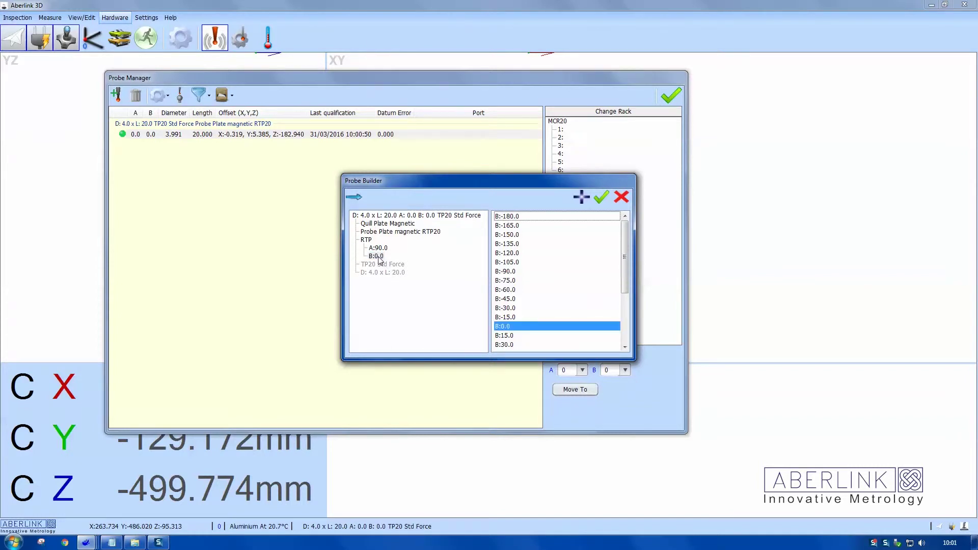
click(506, 273)
click(602, 198)
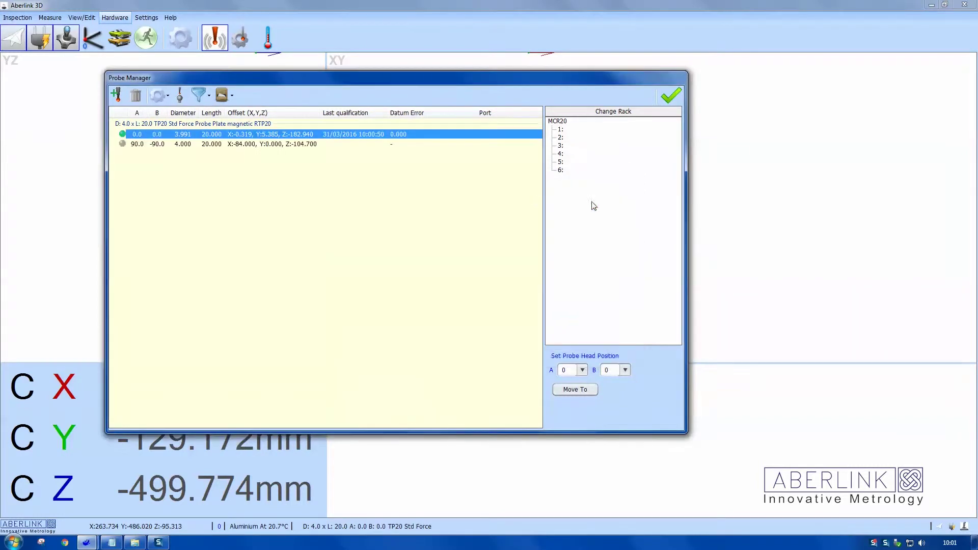
- Datum the 4 mm TP20 Std Force probe at head position A 90, B -90
click(216, 145)
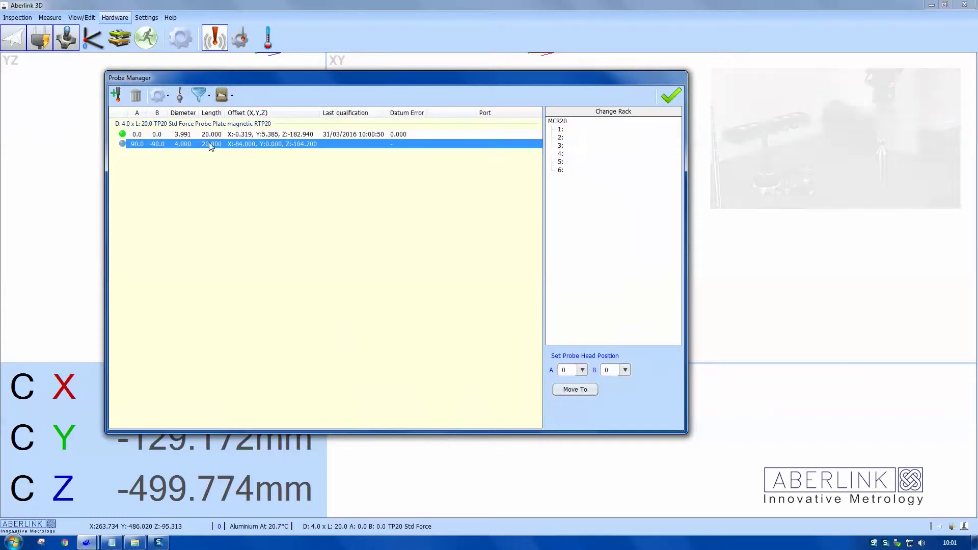
click(180, 98)
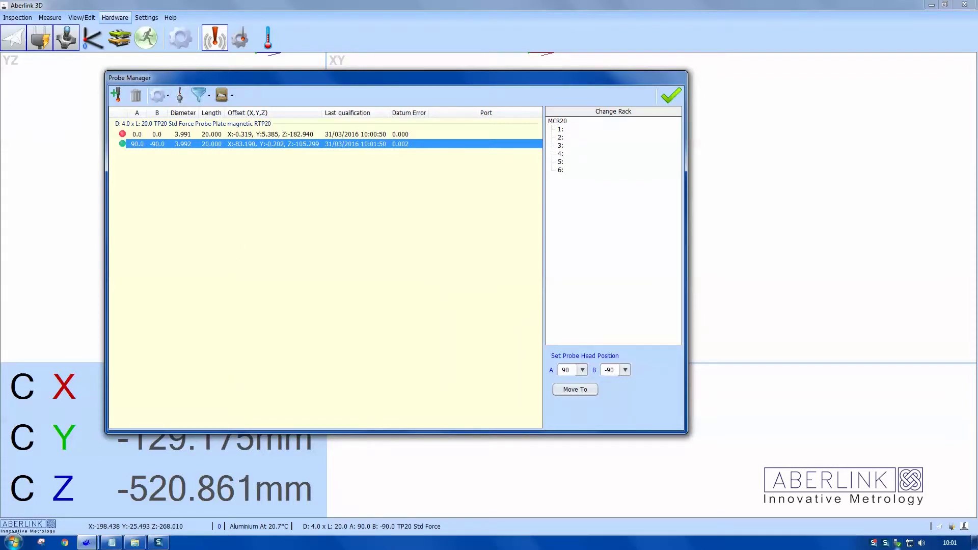
click(875, 544)
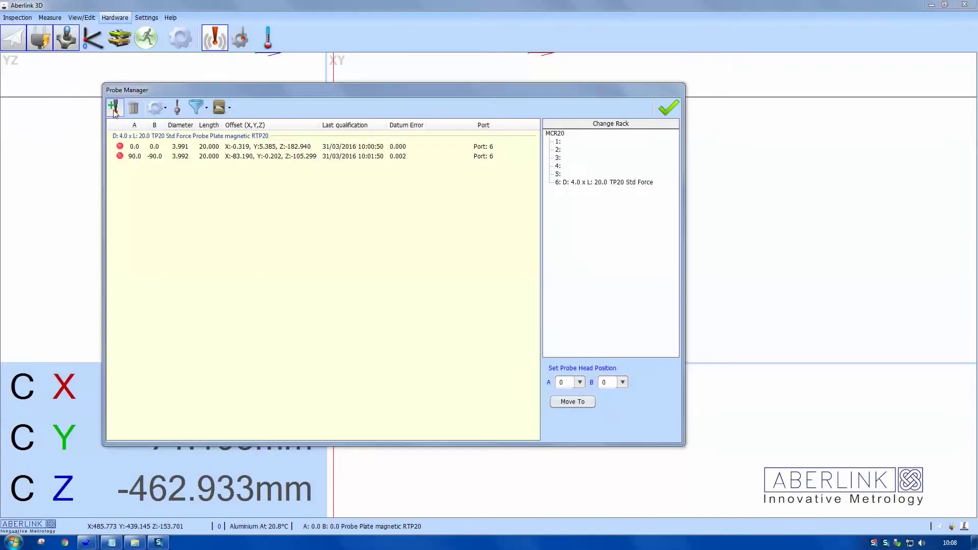
- Build a probe on the magnetic RTP20 plate at A 0, B 0 with the EM 1 (50mm) Std Force module and D: 5.0 x L: 50.0 stylus
click(115, 110)
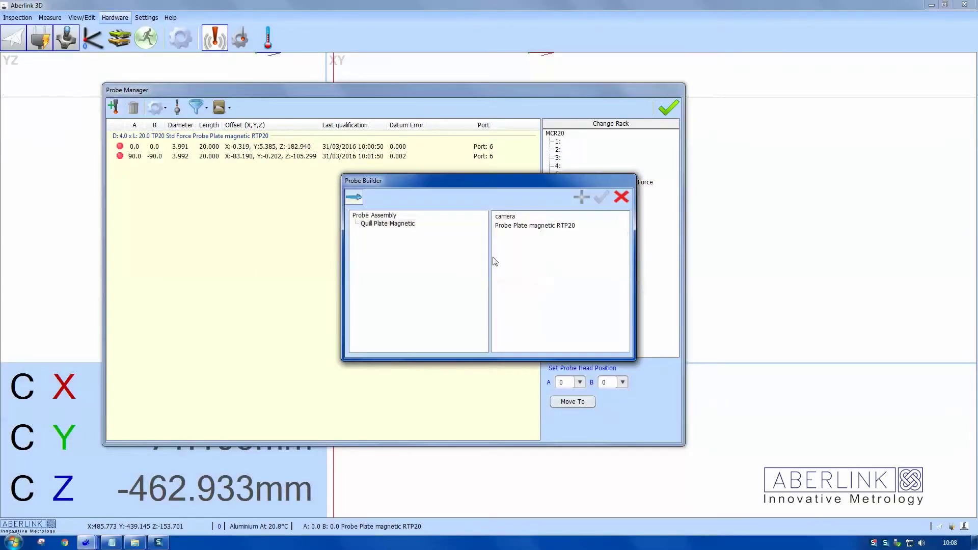
double_click(507, 228)
click(376, 256)
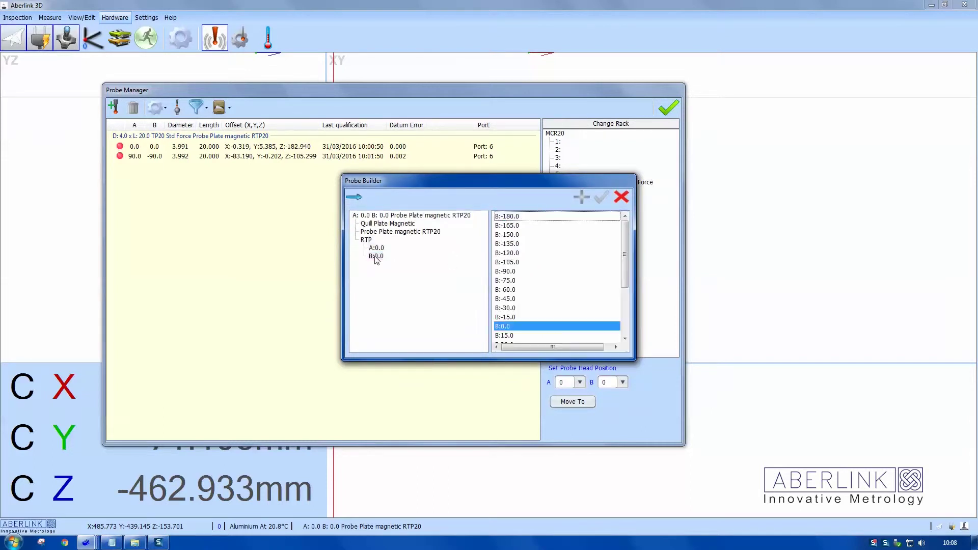
double_click(501, 326)
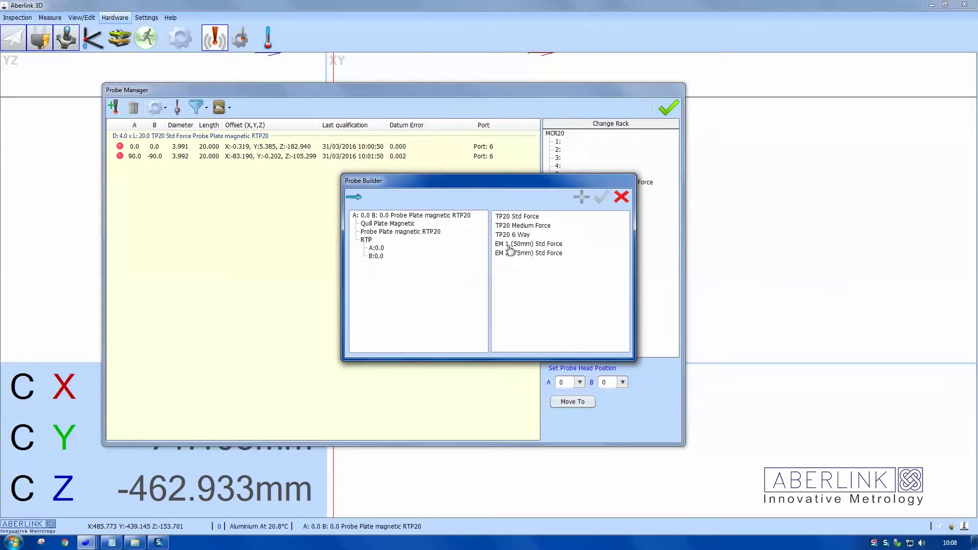
double_click(509, 244)
double_click(516, 280)
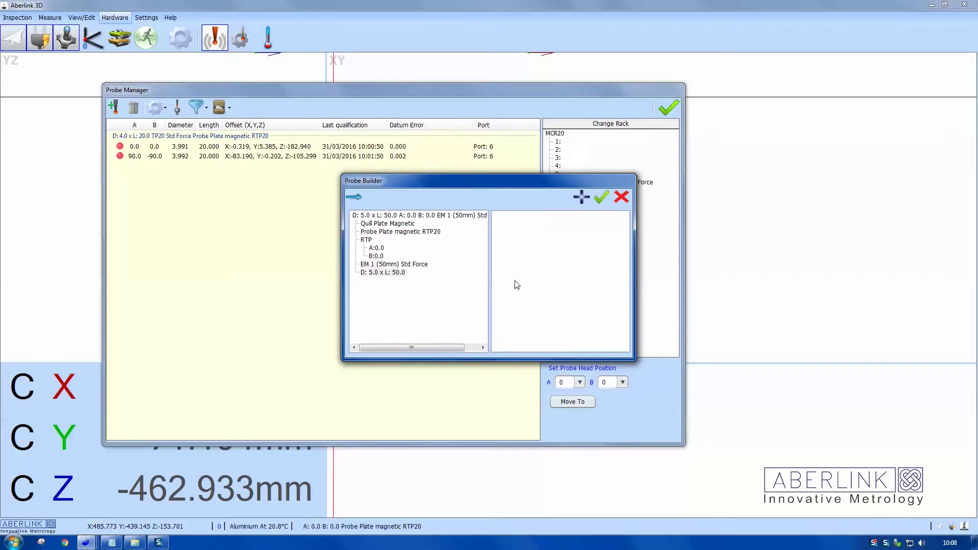
click(600, 198)
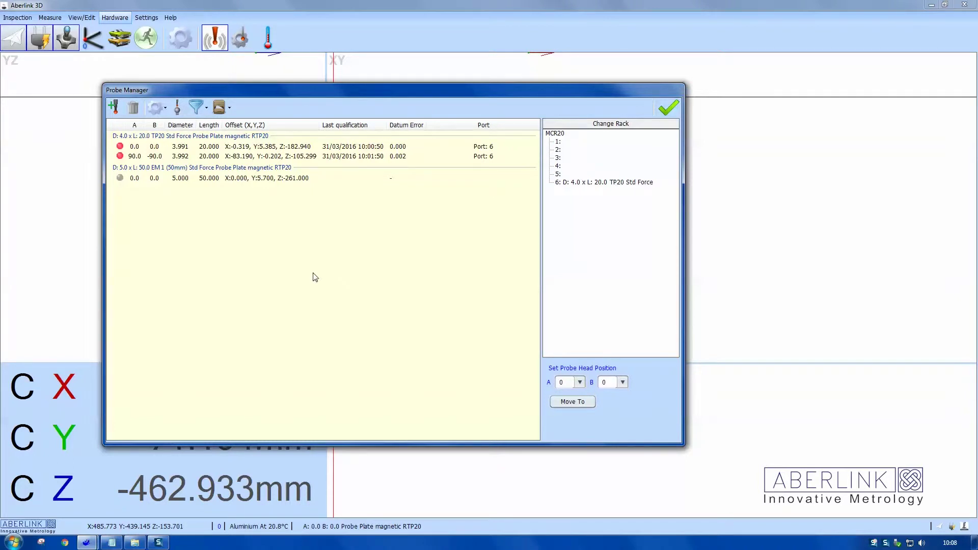
- Make the D: 5.0 x L: 50.0 EM 1 (50mm) probe the current probe
click(195, 180)
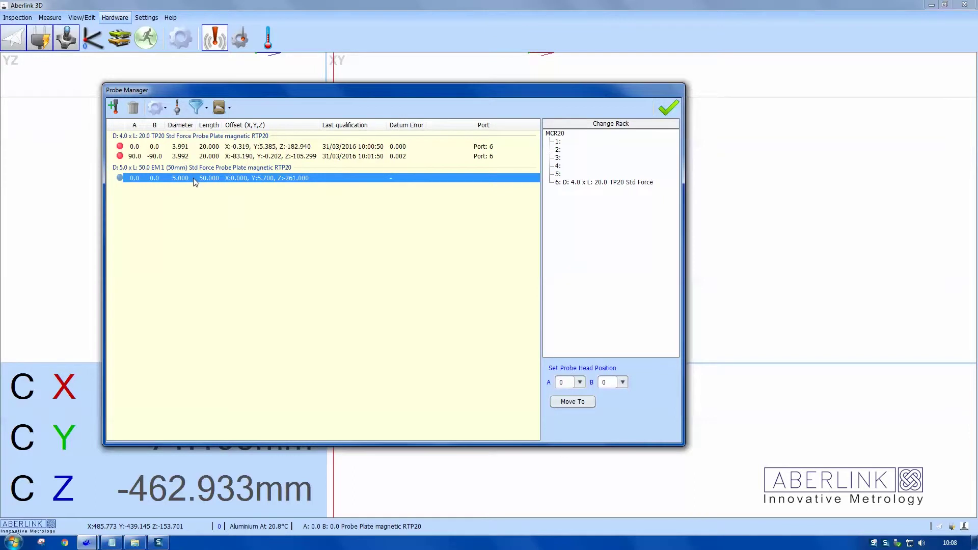
right_click(194, 178)
click(227, 220)
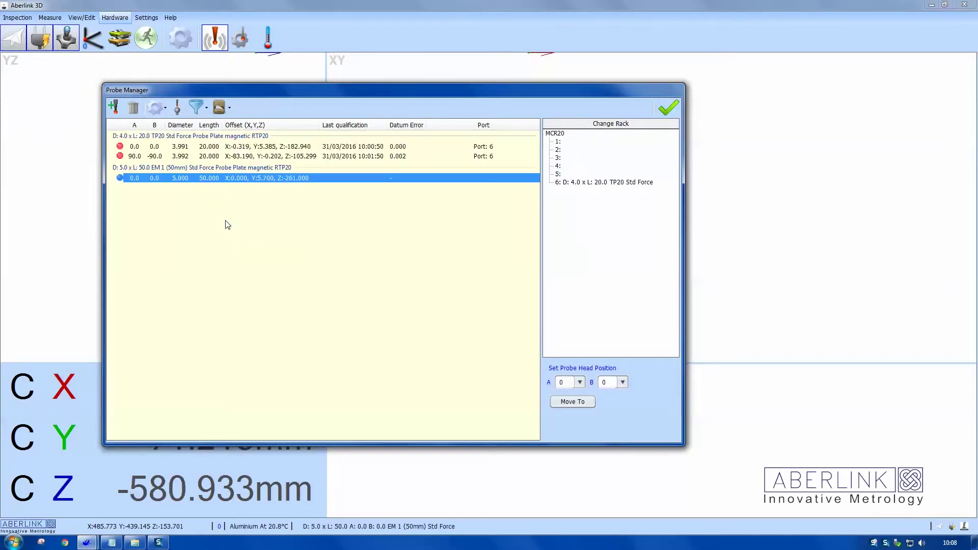
- Datum the D: 5.0 x L: 50.0 EM 1 (50mm) probe and put it away in change rack port 5
right_click(194, 179)
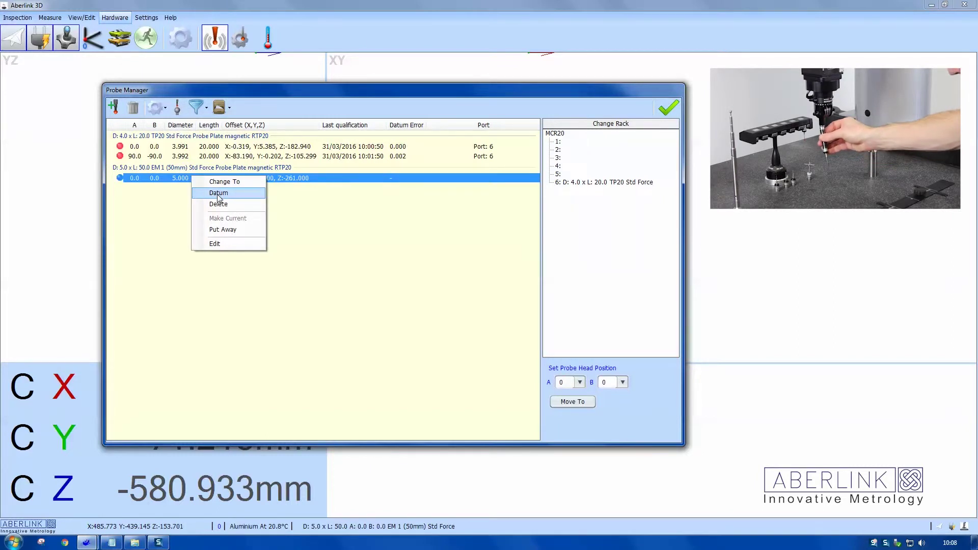
click(219, 194)
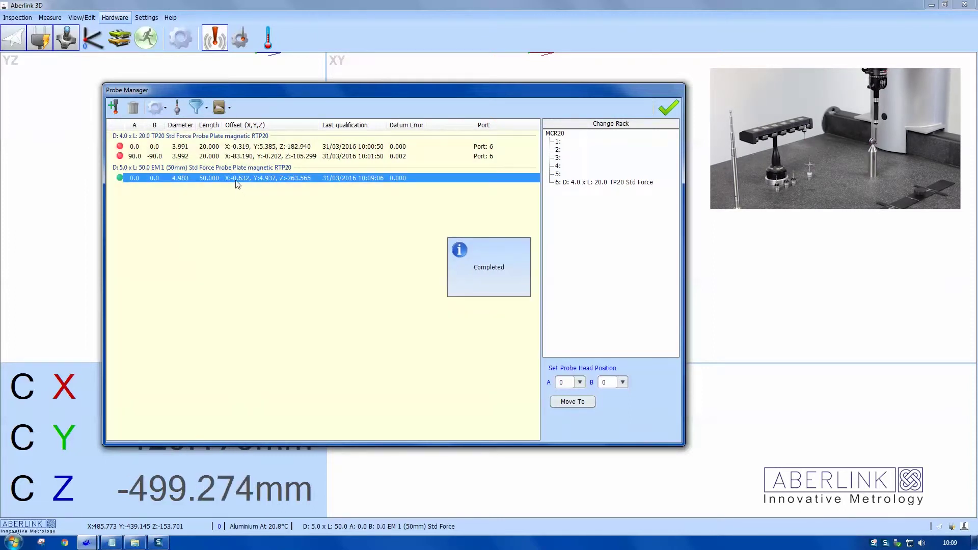
right_click(235, 180)
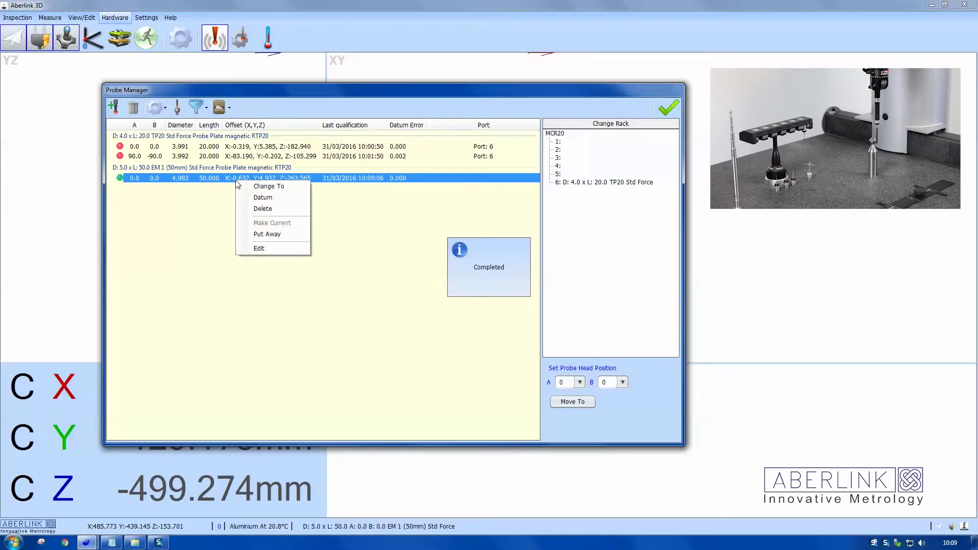
click(271, 235)
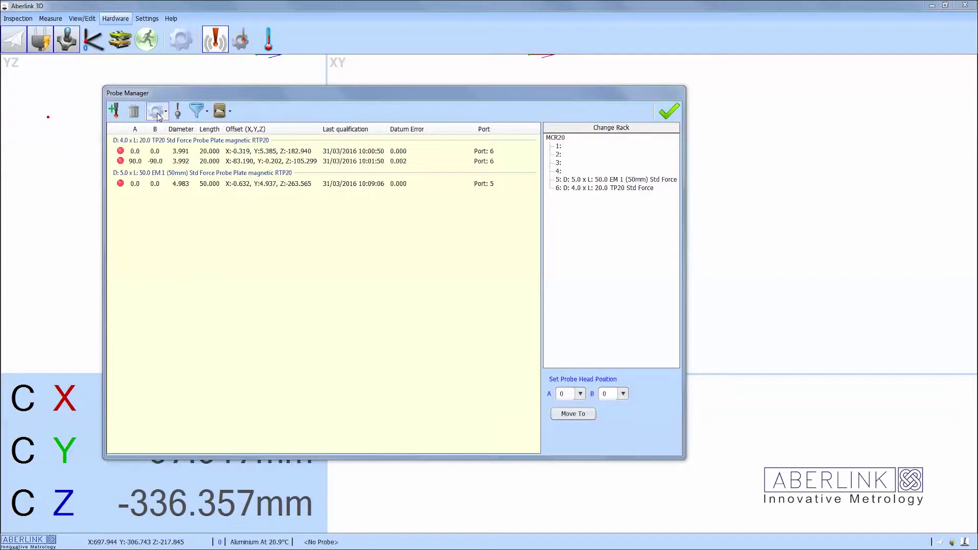
- Build an RTP20 probe at A 0, B 0 with TP20 Medium Force, a 20mm Extension and the Fixed star 30mm span A-5000-3626
click(113, 110)
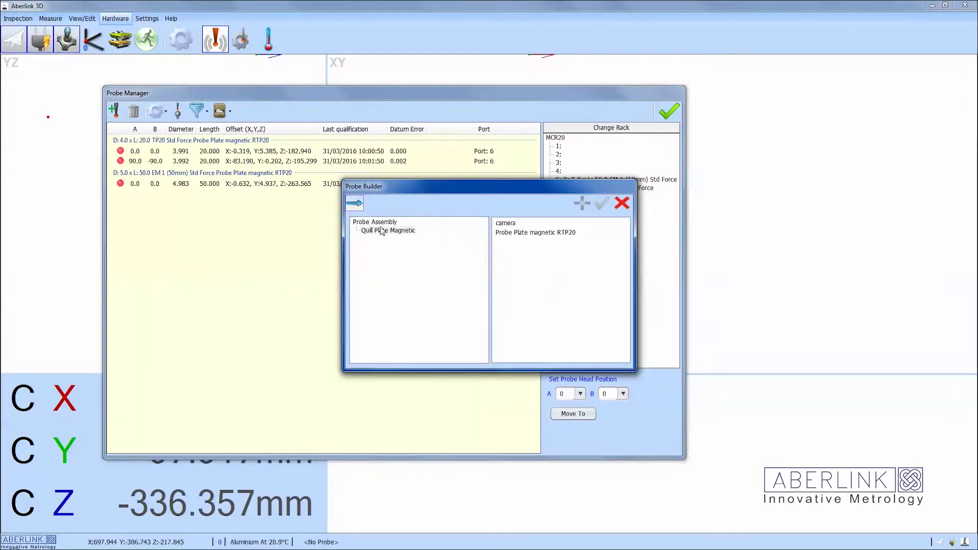
double_click(511, 235)
click(375, 264)
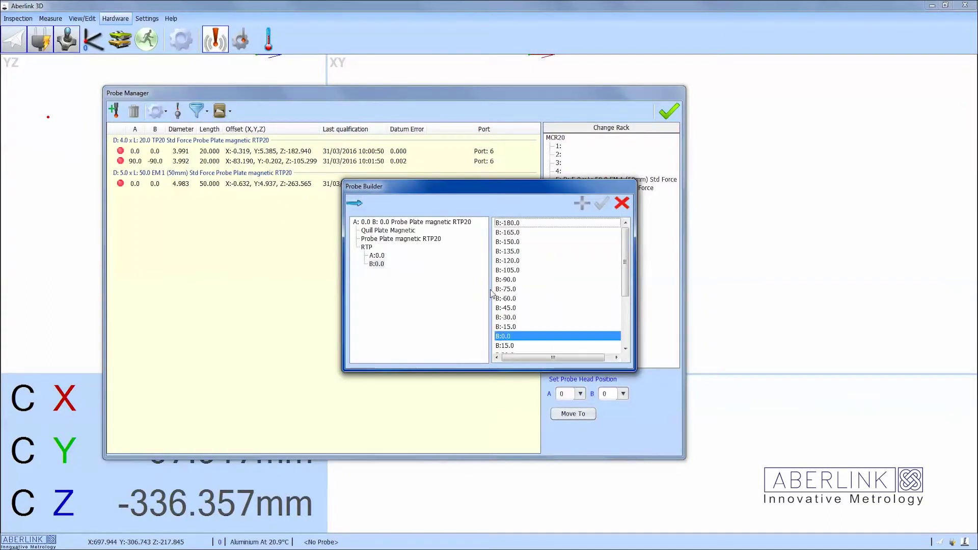
double_click(504, 337)
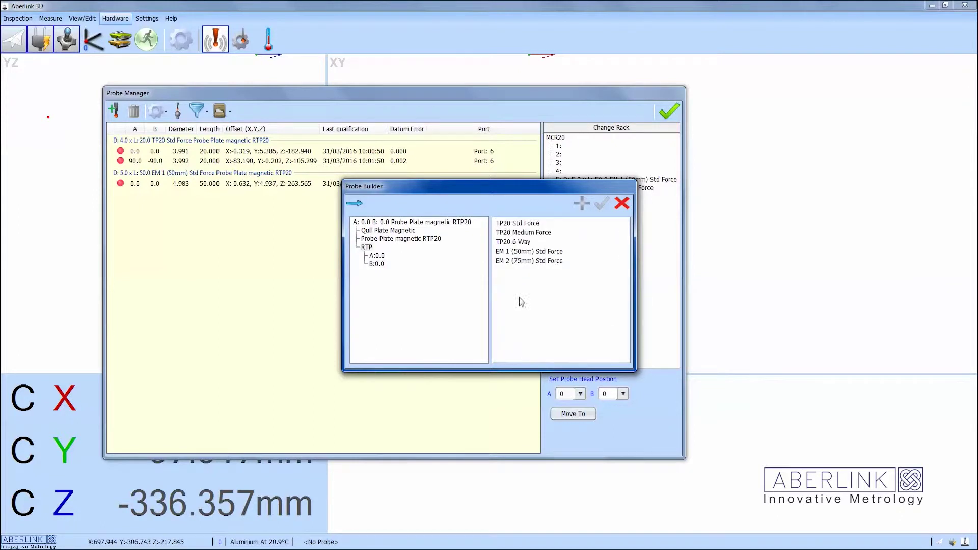
double_click(513, 234)
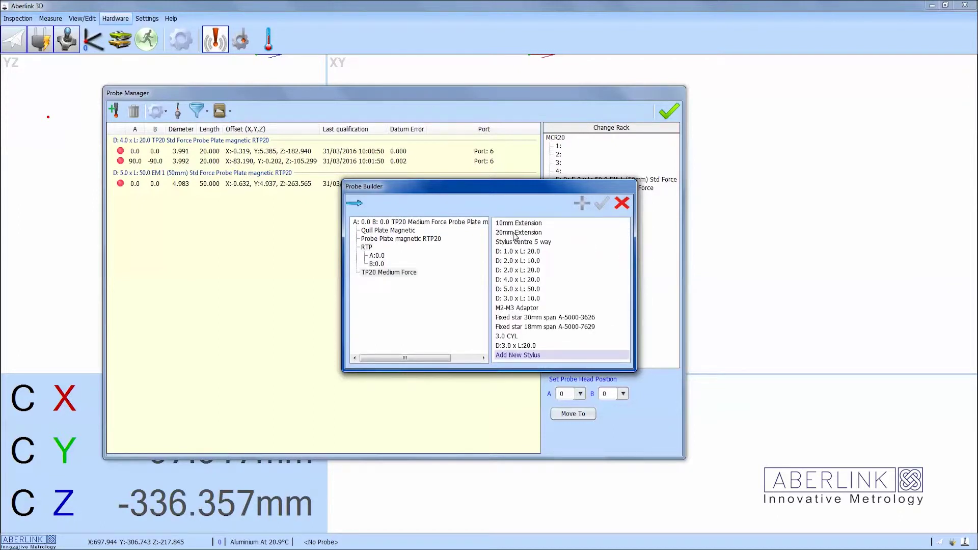
click(514, 234)
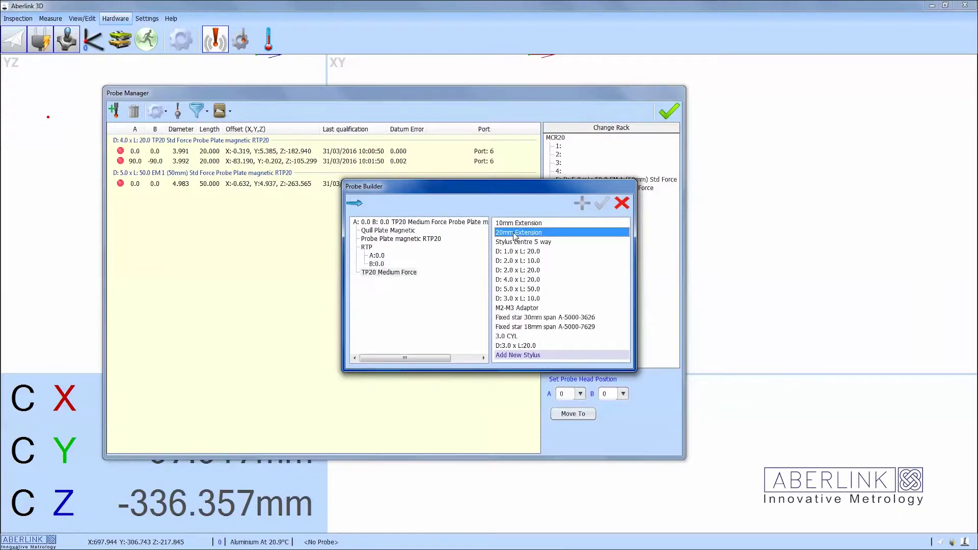
double_click(514, 233)
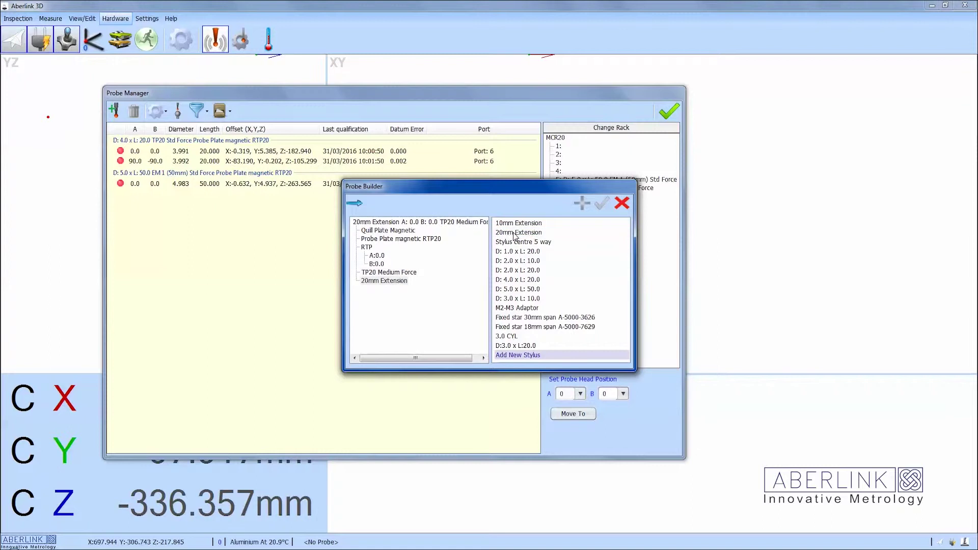
double_click(539, 318)
click(600, 205)
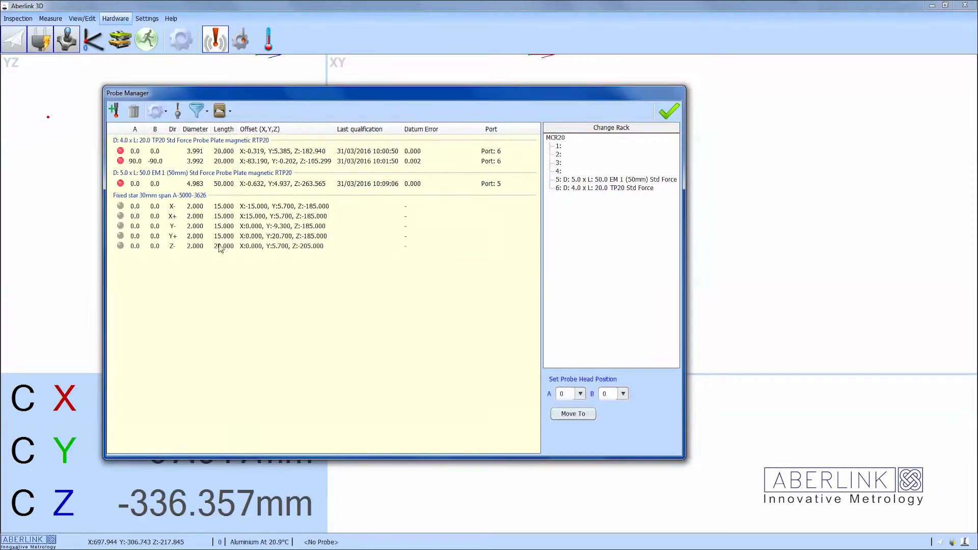
- Make the star's Z- stylus current and datum all five star styli together
right_click(199, 250)
click(231, 291)
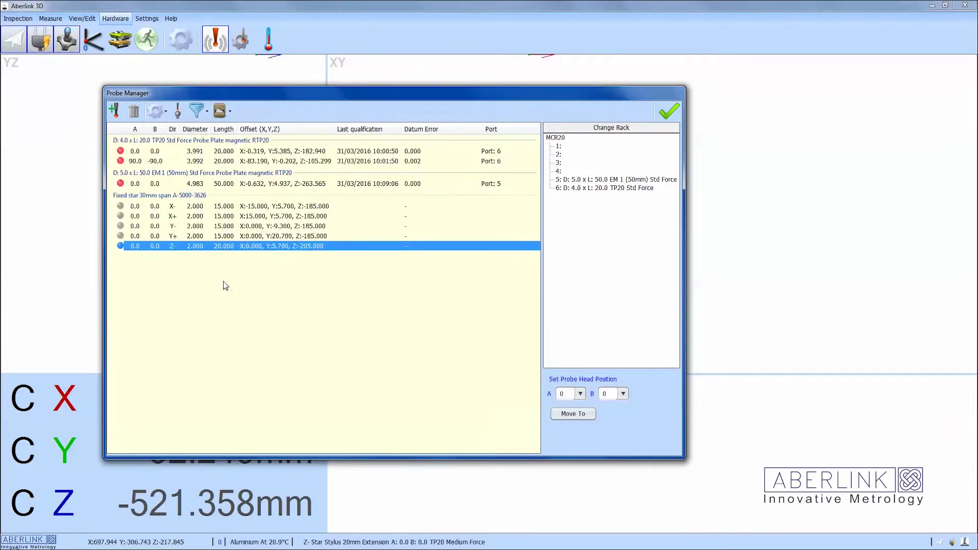
shift+click(221, 210)
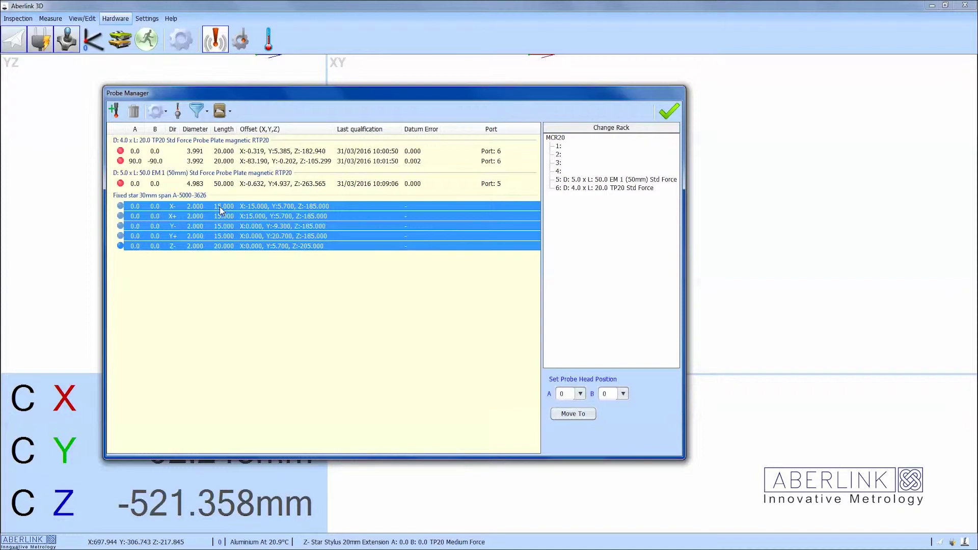
click(180, 119)
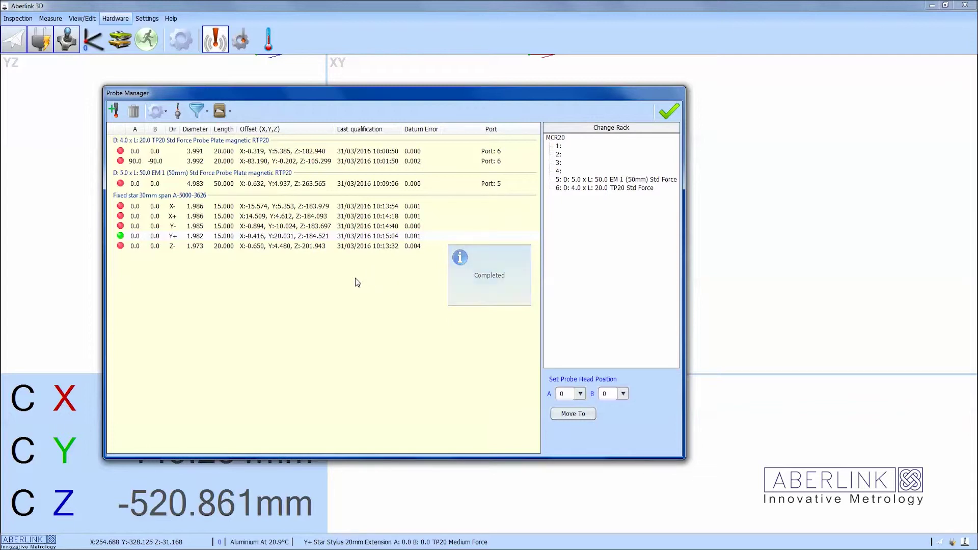
- Make the star's Z- stylus current again and put the star probe away in change rack port 4
click(199, 246)
right_click(198, 244)
click(224, 278)
right_click(209, 251)
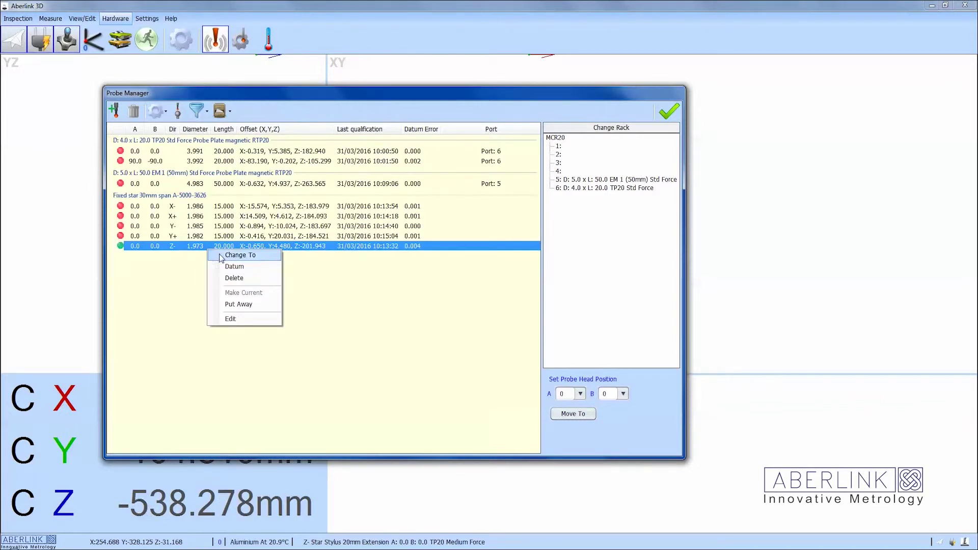
click(244, 305)
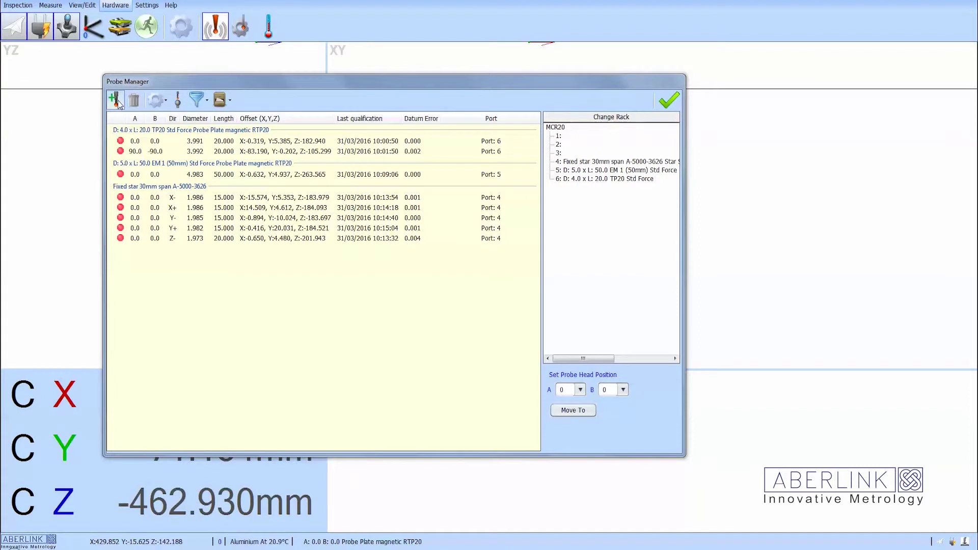
- Build an RTP20 probe at A 0, B 0 with TP20 Std Force and the D:3.0 x L:20.0 stylus
click(115, 101)
click(510, 225)
double_click(510, 225)
click(379, 258)
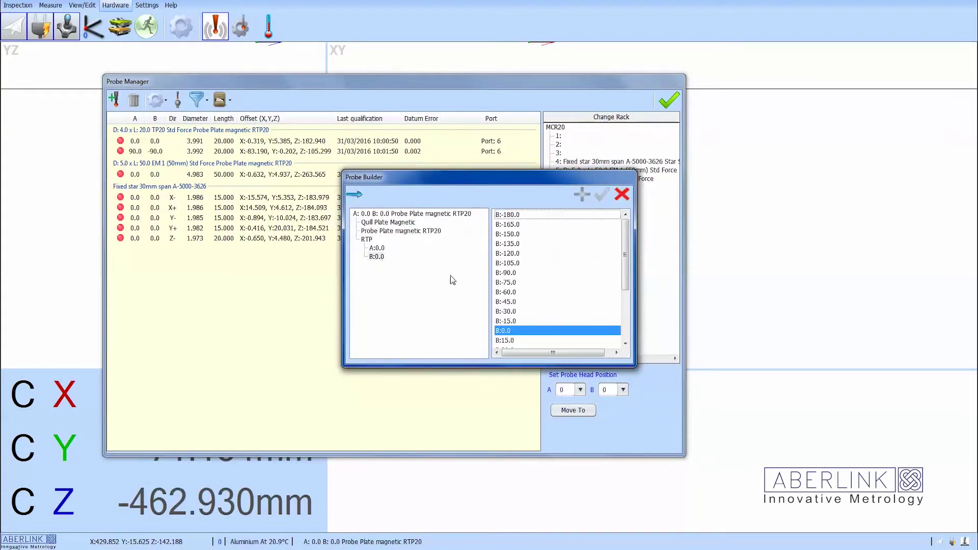
double_click(505, 330)
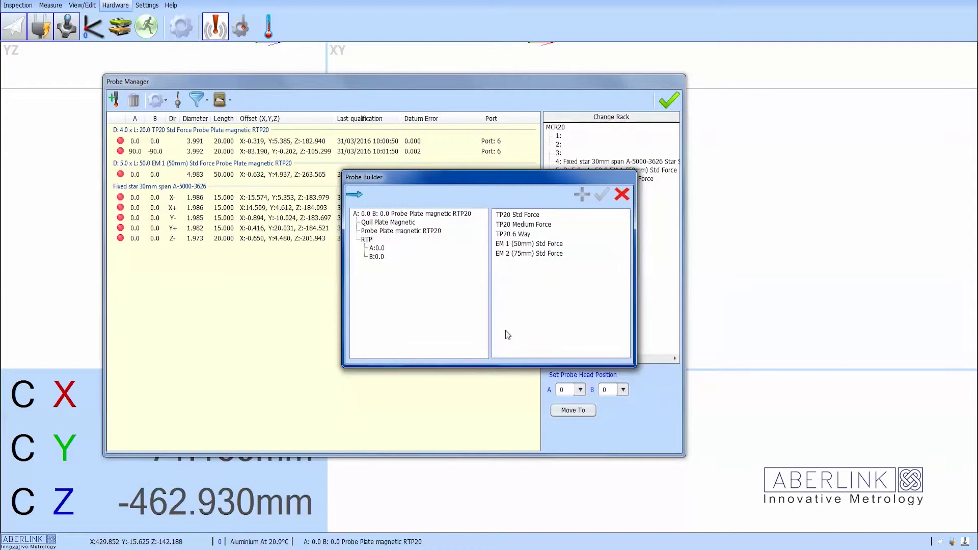
double_click(518, 215)
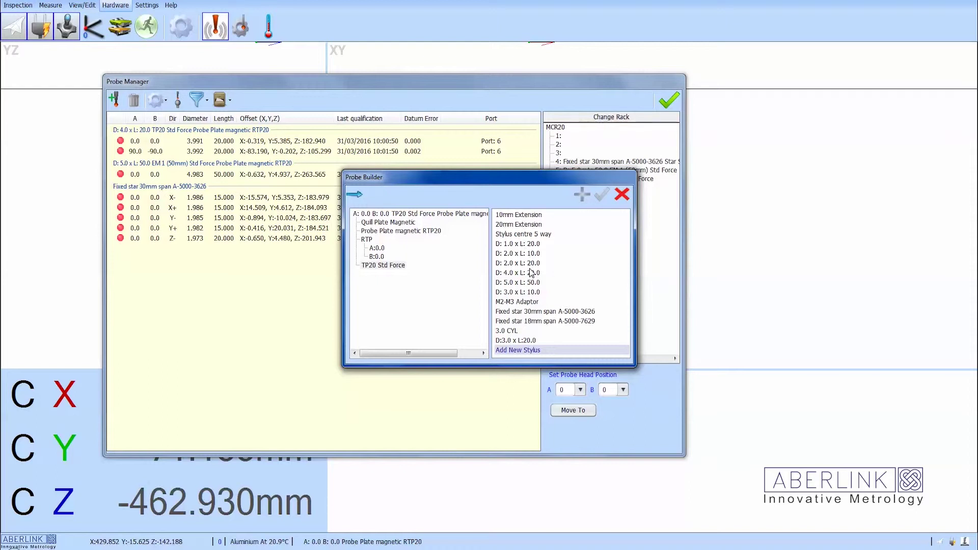
double_click(524, 341)
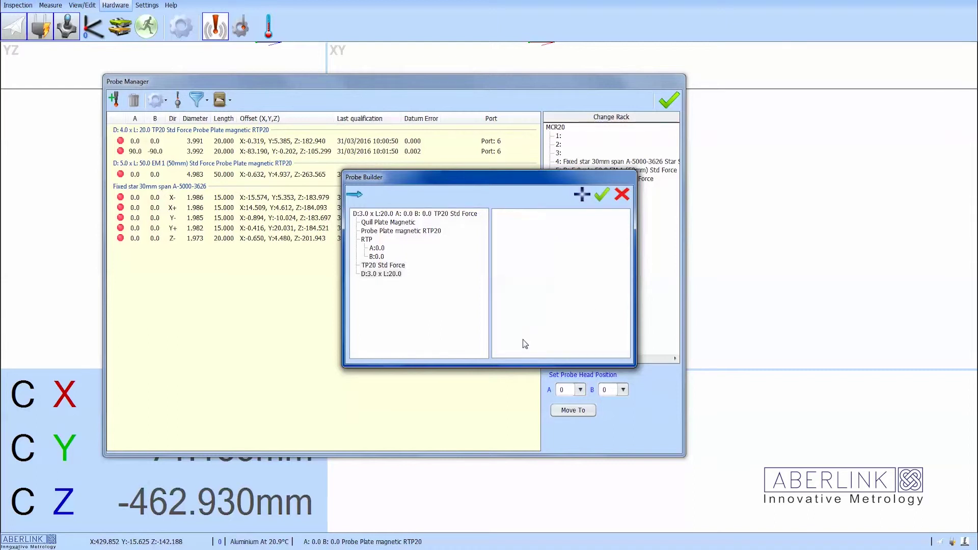
click(599, 199)
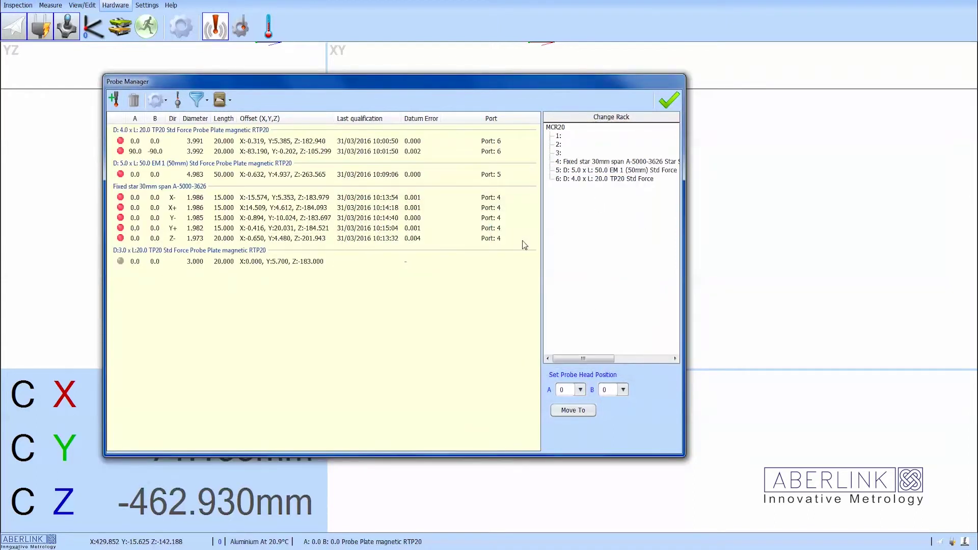
- Datum the D:3.0 x L:20.0 TP20 Std Force probe as the current probe and put it away in change rack port 3
right_click(284, 261)
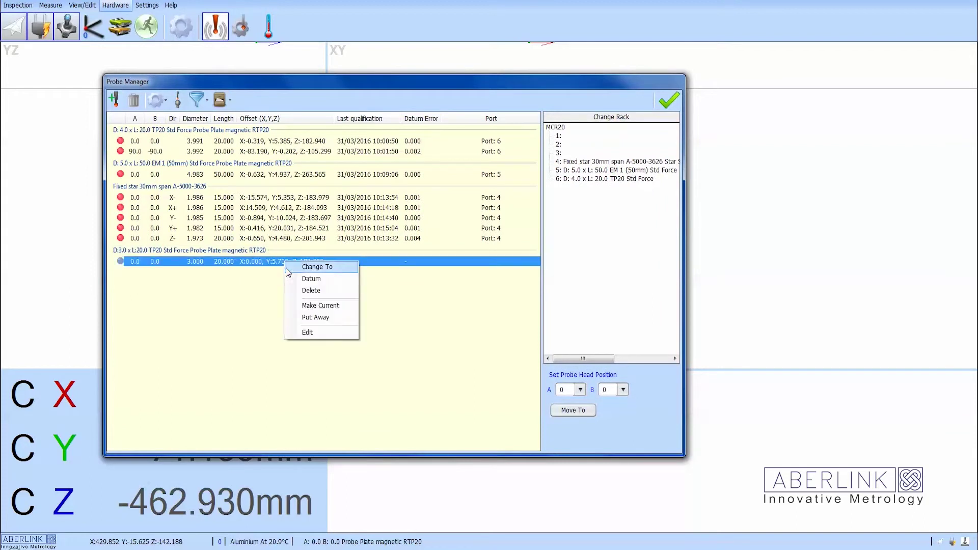
click(314, 307)
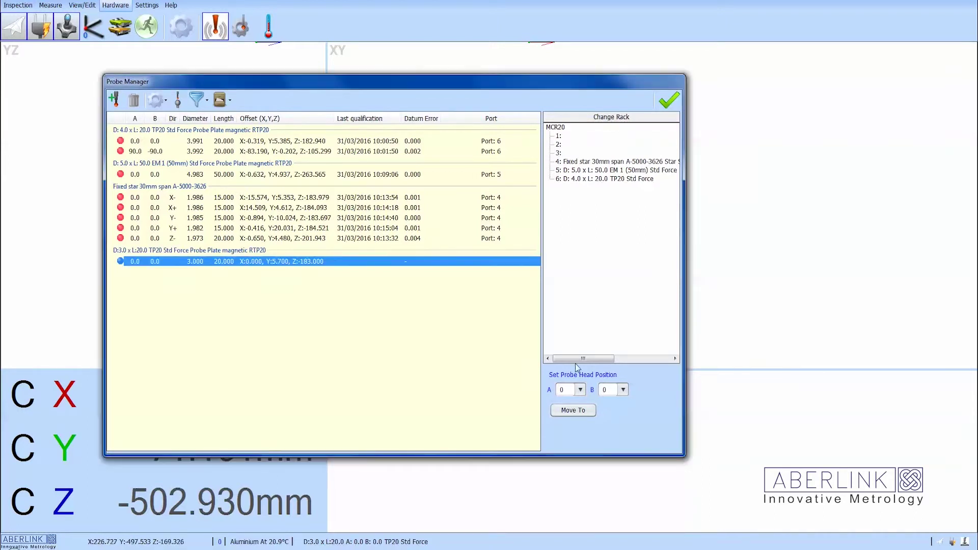
click(178, 100)
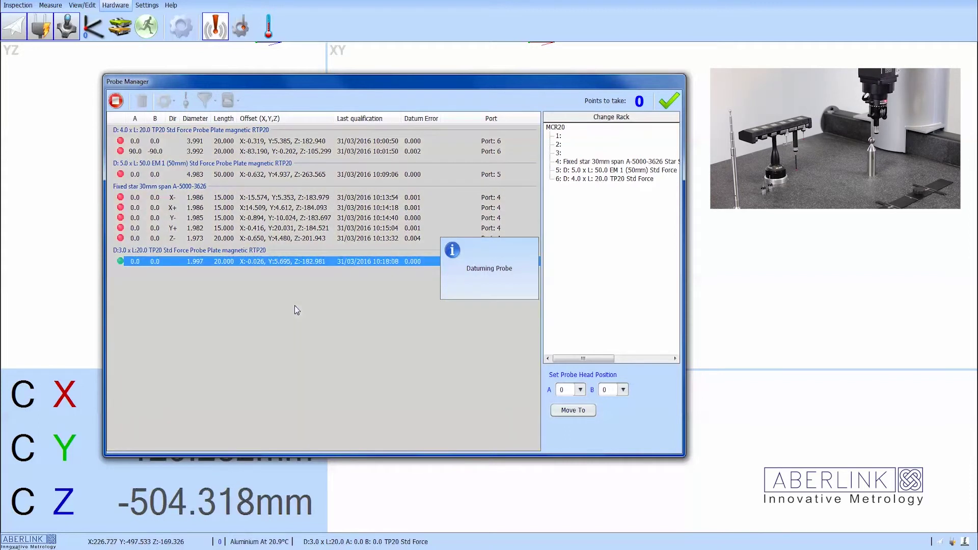
right_click(222, 264)
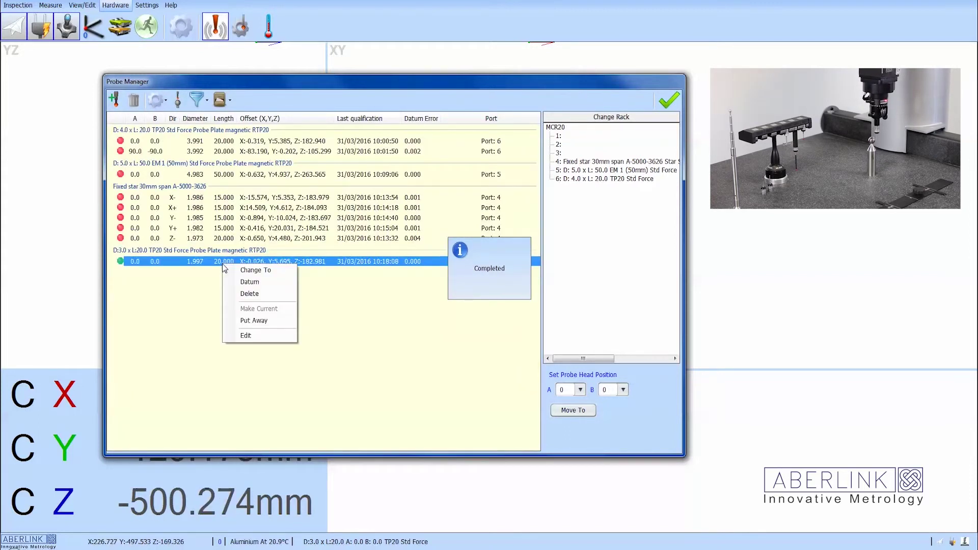
click(255, 320)
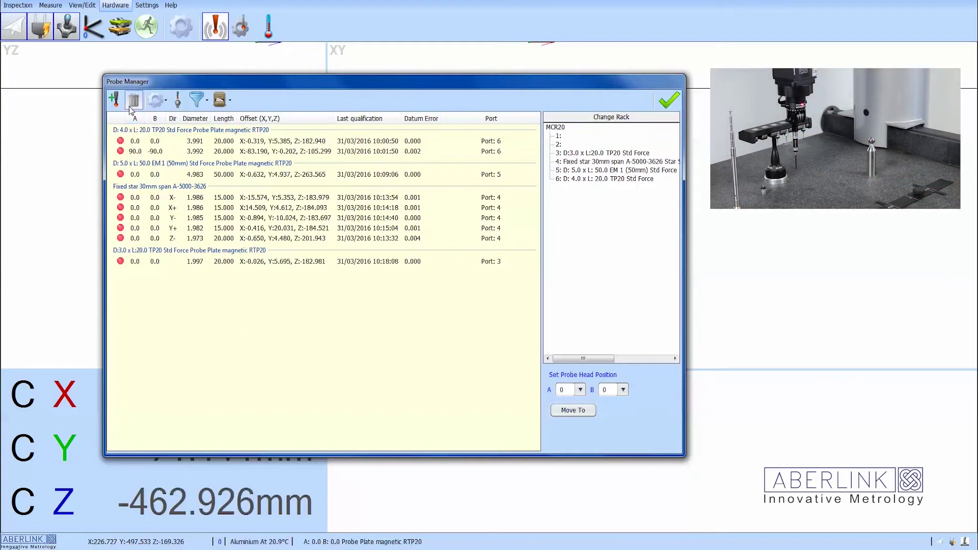
- Build an RTP20 probe at A 0, B 0 with TP20 Std Force and the D: 2.0 x L: 20.0 stylus
click(114, 99)
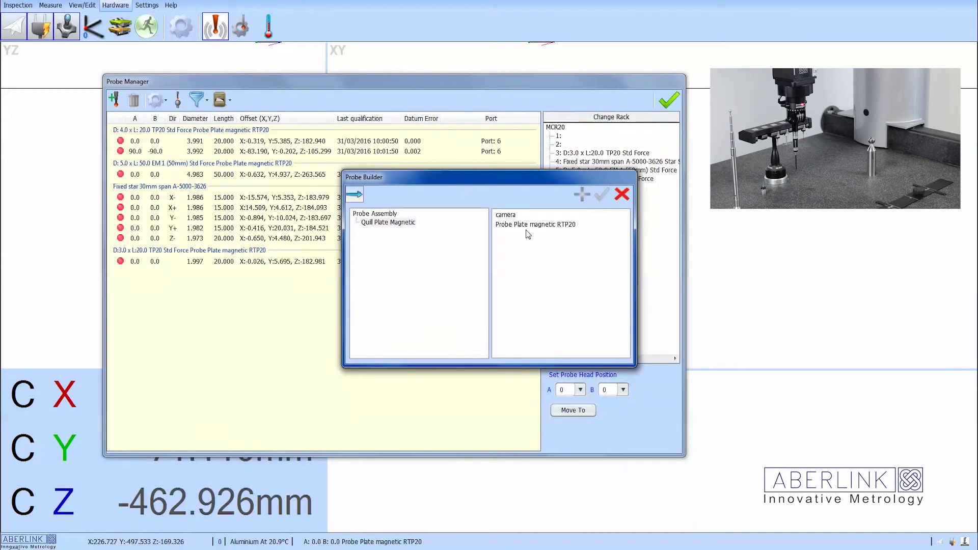
click(515, 225)
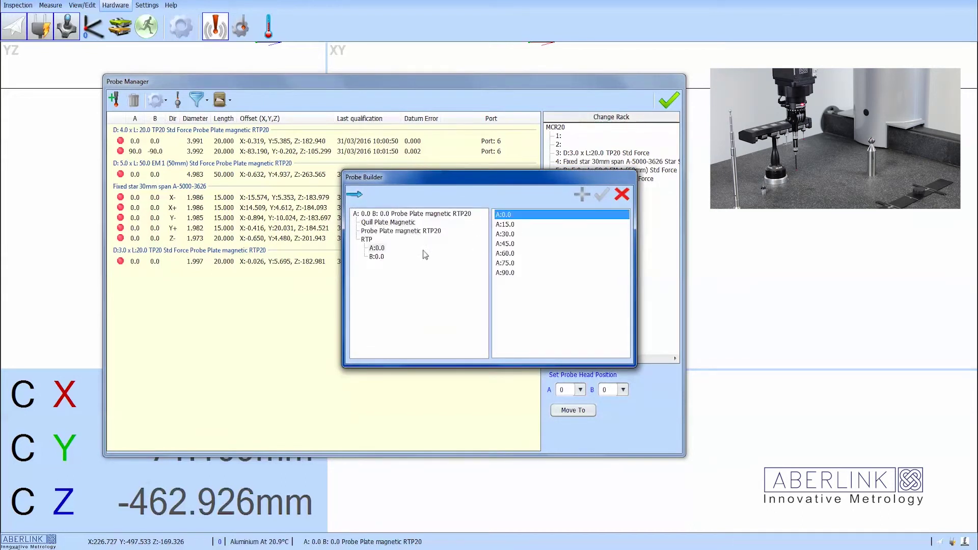
click(382, 258)
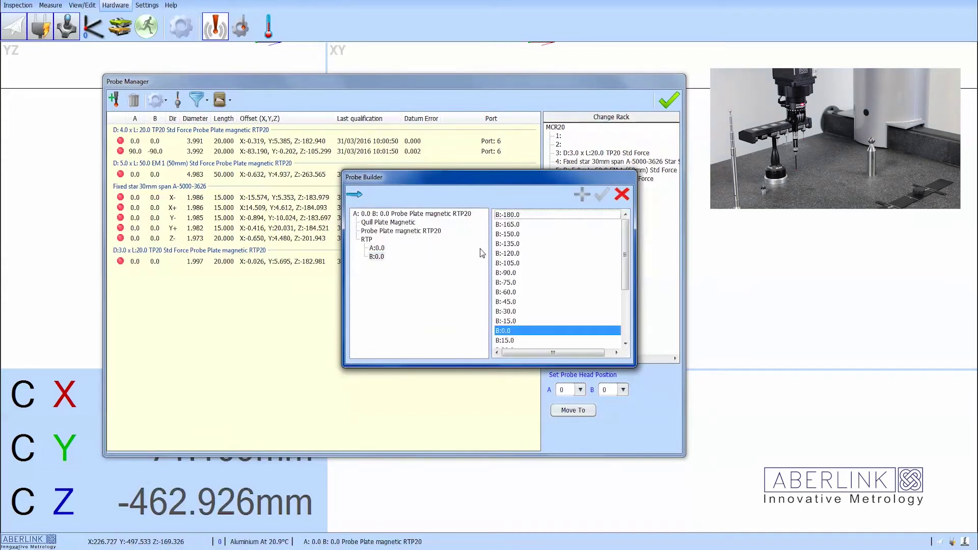
click(503, 332)
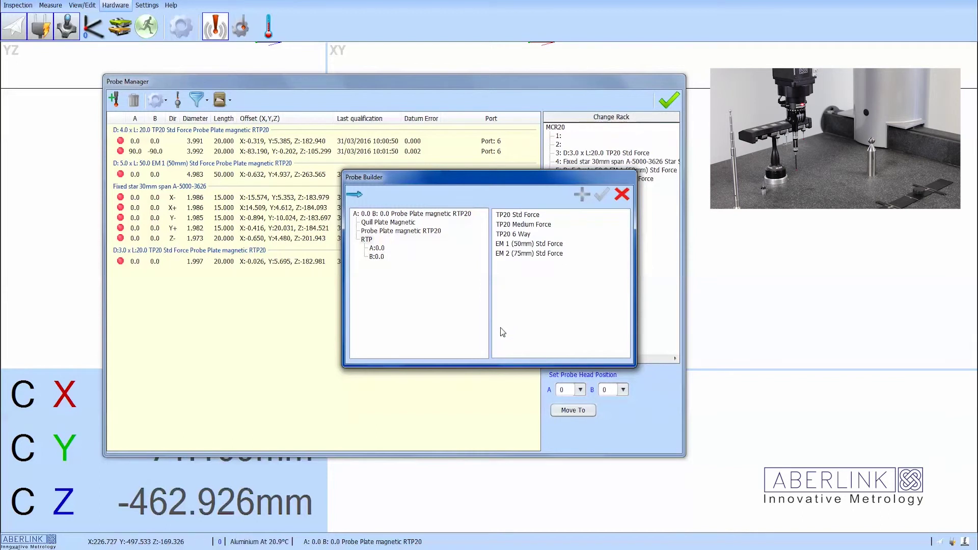
click(511, 215)
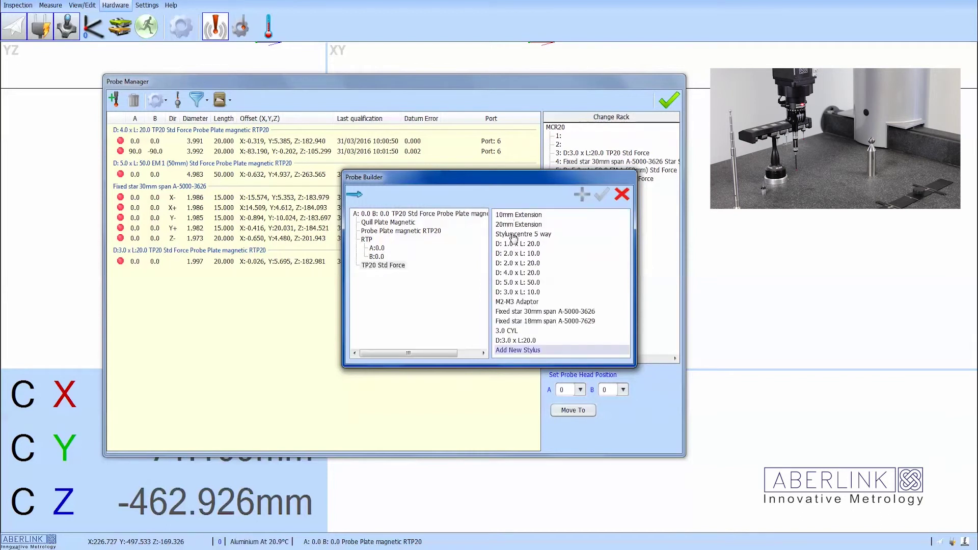
click(517, 263)
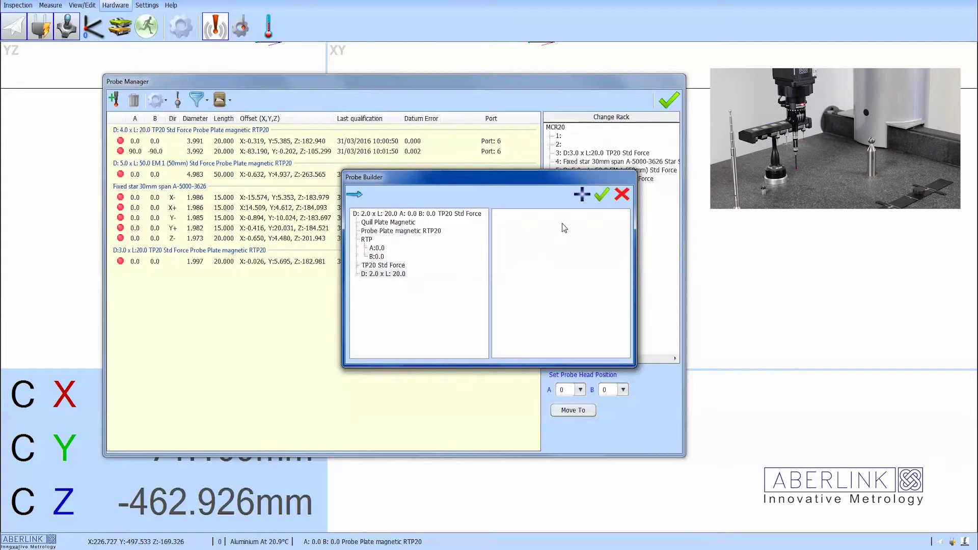
click(600, 198)
- Datum the D: 2.0 x L: 20.0 TP20 Std Force probe as the current probe and put it away in change rack port 2
right_click(264, 284)
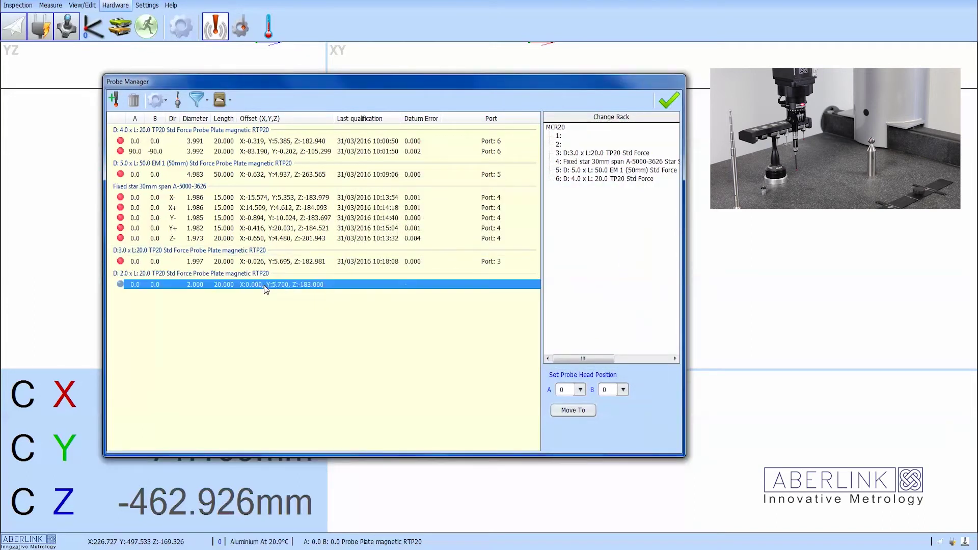
click(301, 330)
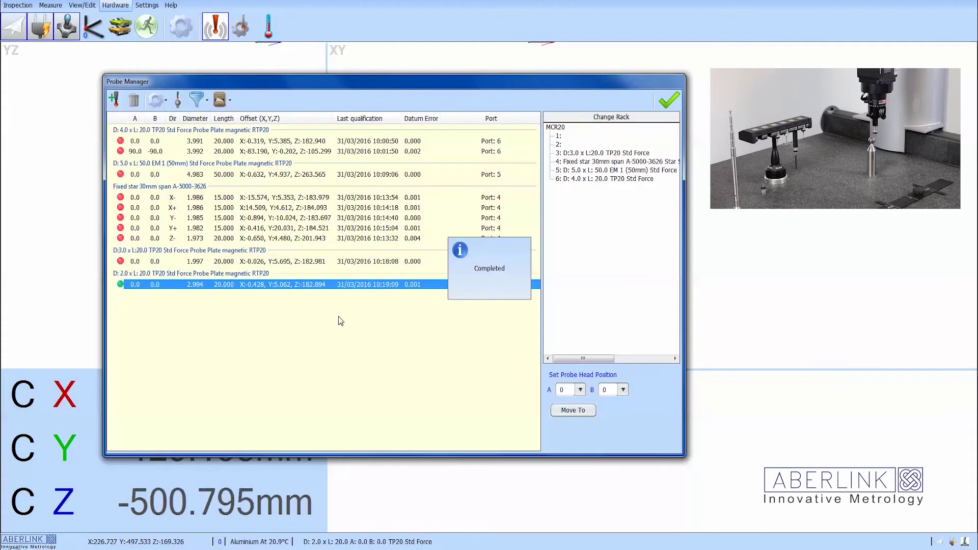
right_click(215, 287)
click(250, 343)
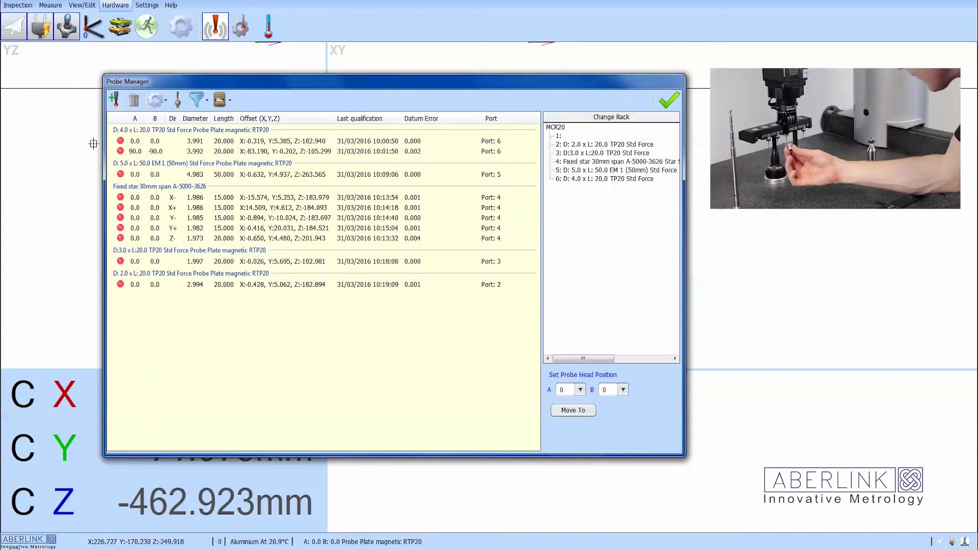
- Build an RTP20 probe at A 0, B 0 with TP20 Std Force and the D: 1.0 x L: 20.0 stylus
click(114, 99)
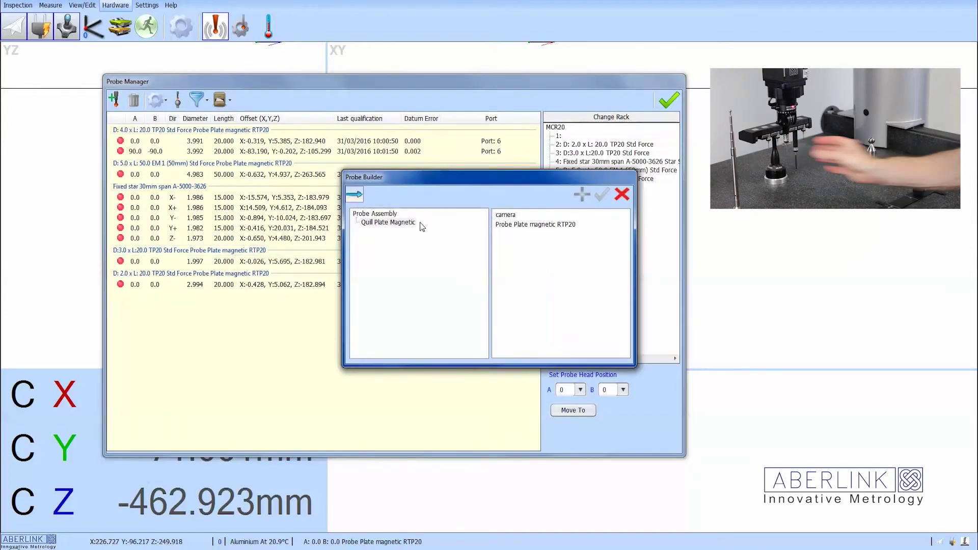
double_click(512, 225)
click(377, 257)
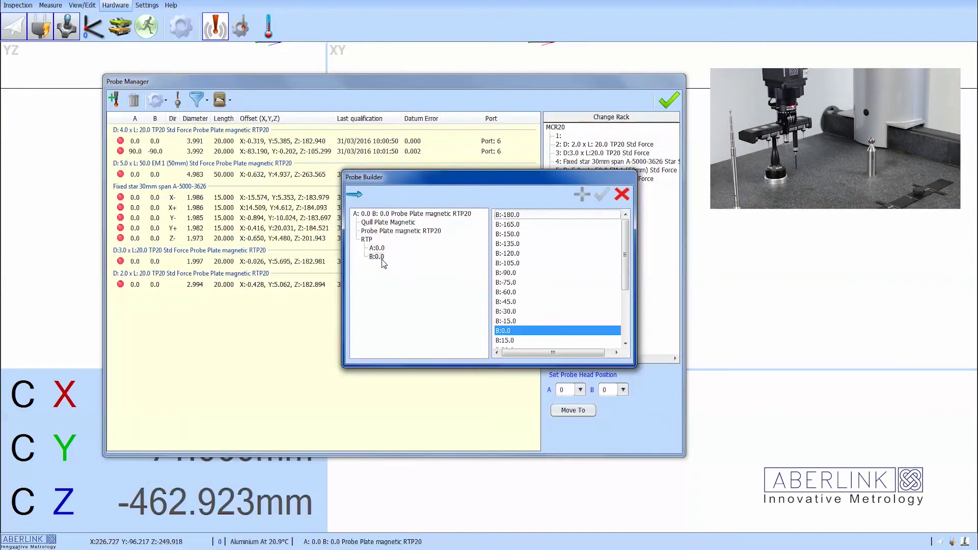
double_click(498, 332)
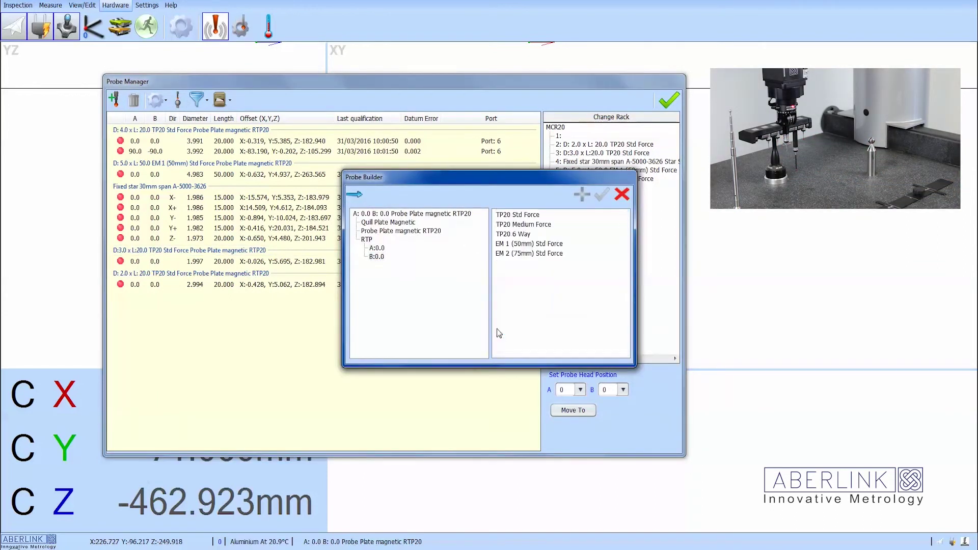
double_click(524, 217)
double_click(517, 245)
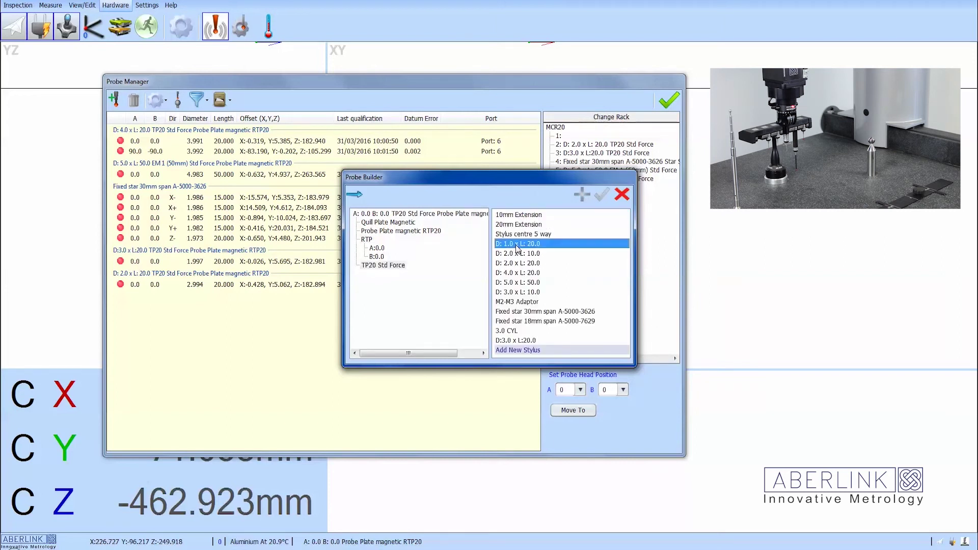
click(601, 194)
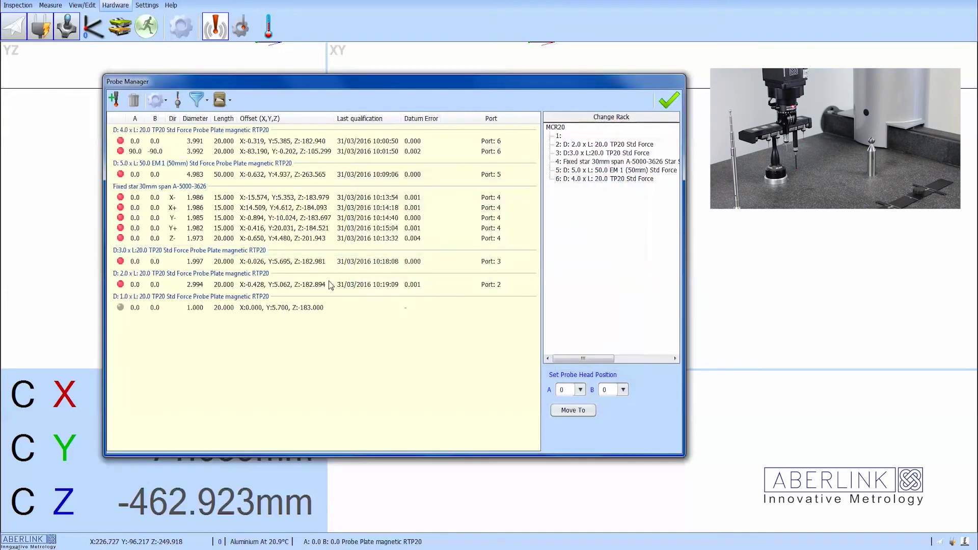
- Make the D: 1.0 x L: 20.0 TP20 Std Force probe current and datum it
right_click(252, 308)
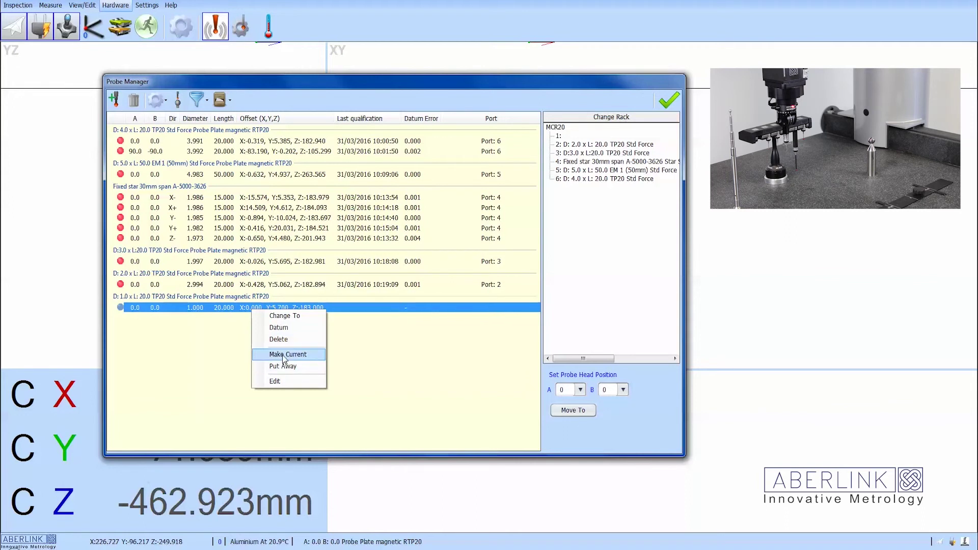
click(284, 356)
click(178, 100)
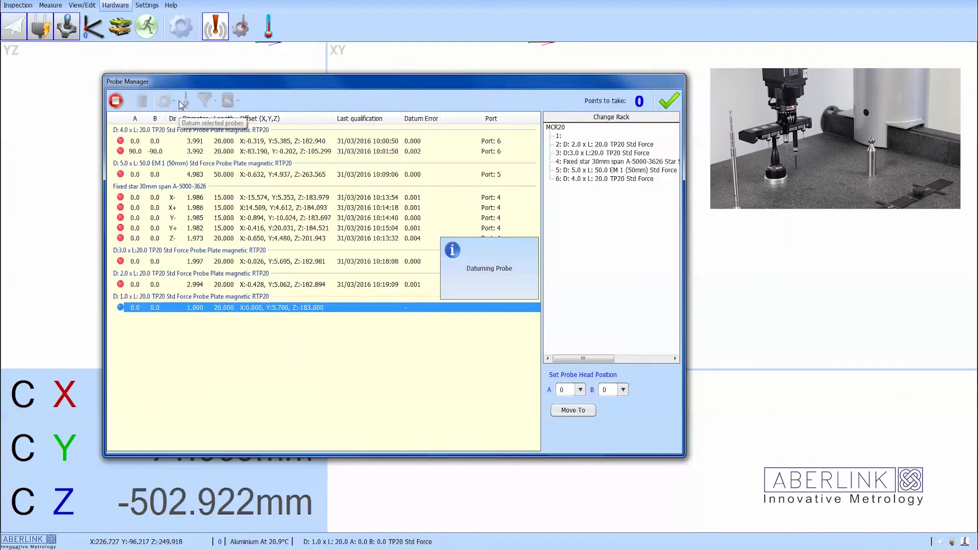